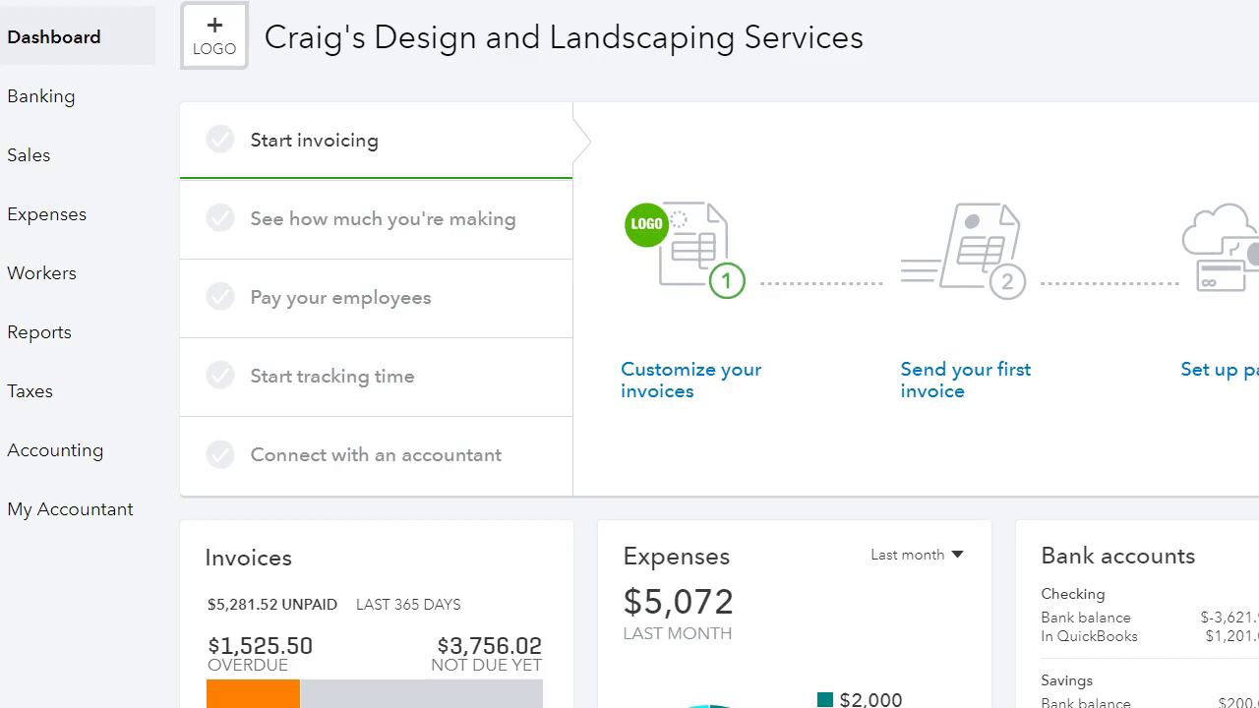
Step: Open Reports from the left navigation bar of the company dashboard
{"action": "left_click", "coordinate": [41, 334]}
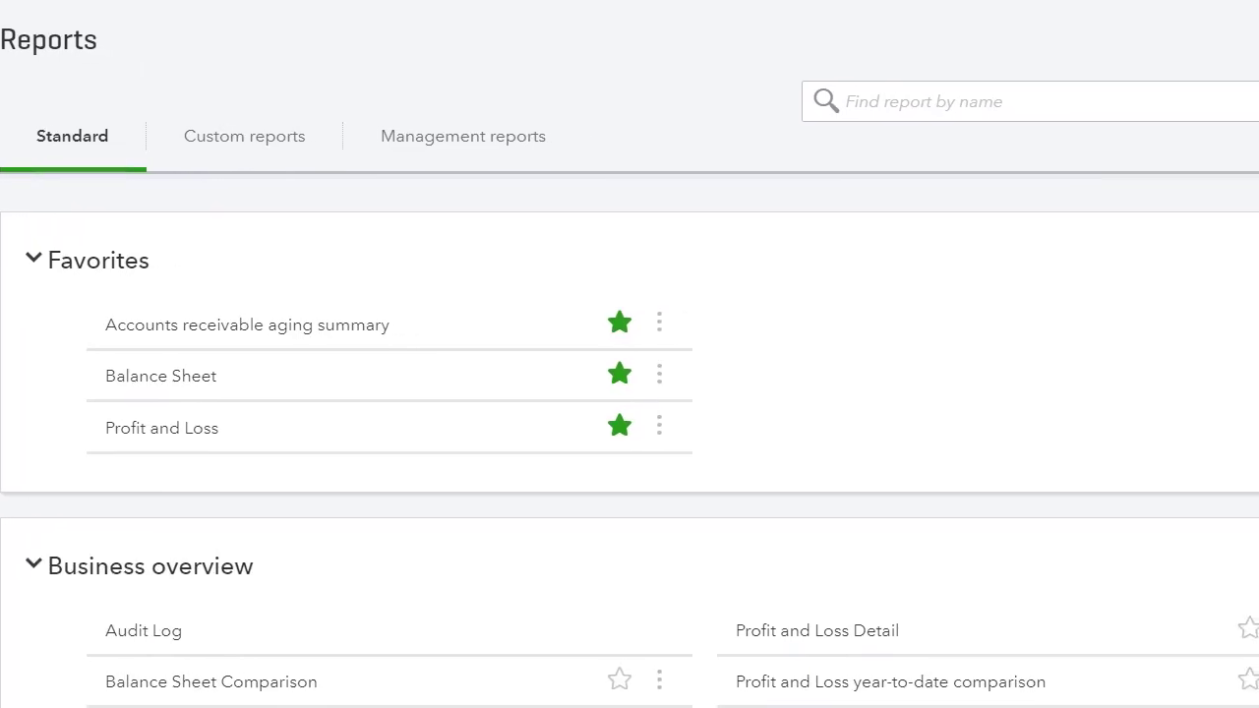
Step: Search reports for 'purch' and open the Purchases by Vendor Detail report
{"action": "left_click", "coordinate": [951, 103]}
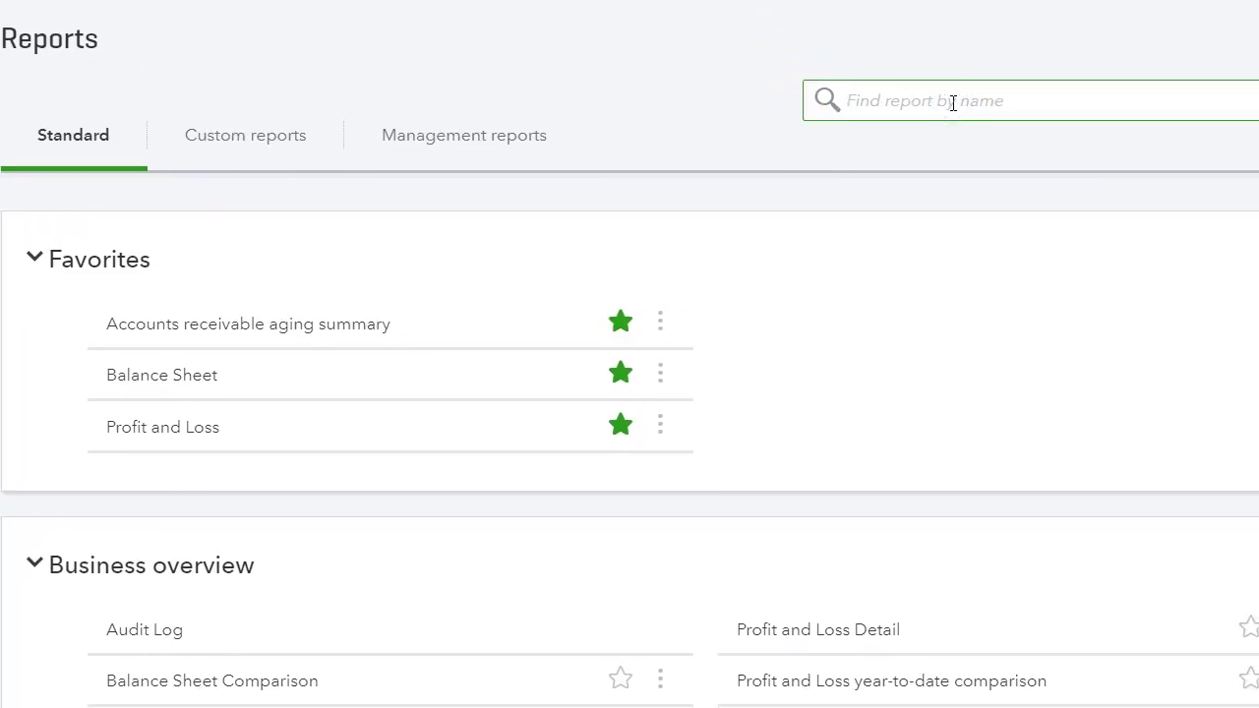
{"action": "type", "text": "purch"}
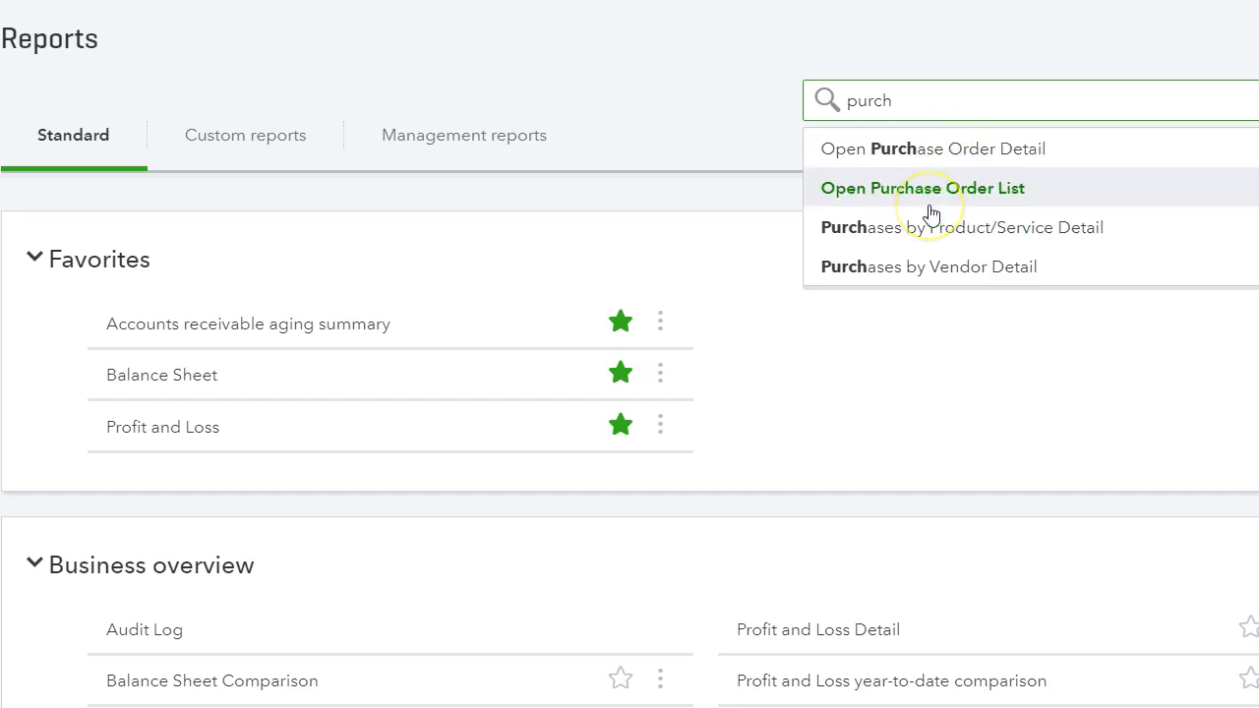
{"action": "left_click", "coordinate": [972, 275]}
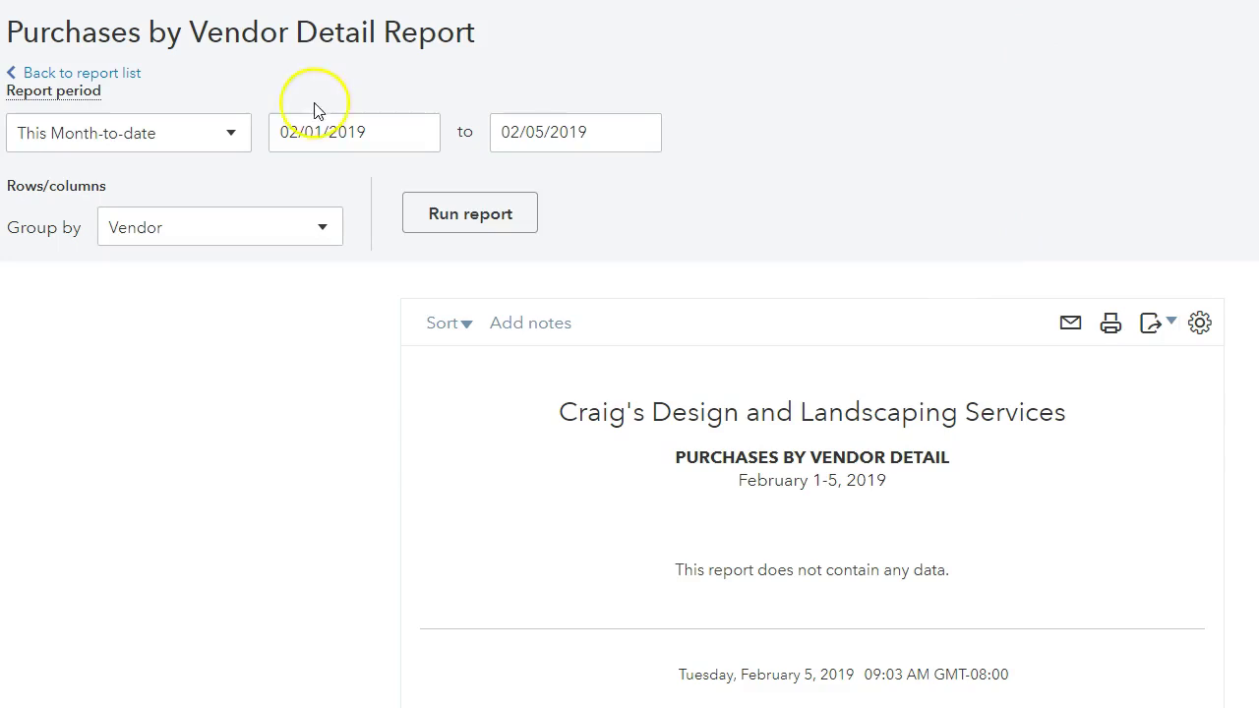
Step: Change the Purchases by Vendor Detail period to All Dates and open the Customize panel
{"action": "left_click", "coordinate": [196, 132]}
{"action": "left_click", "coordinate": [157, 177]}
{"action": "left_click", "coordinate": [807, 149]}
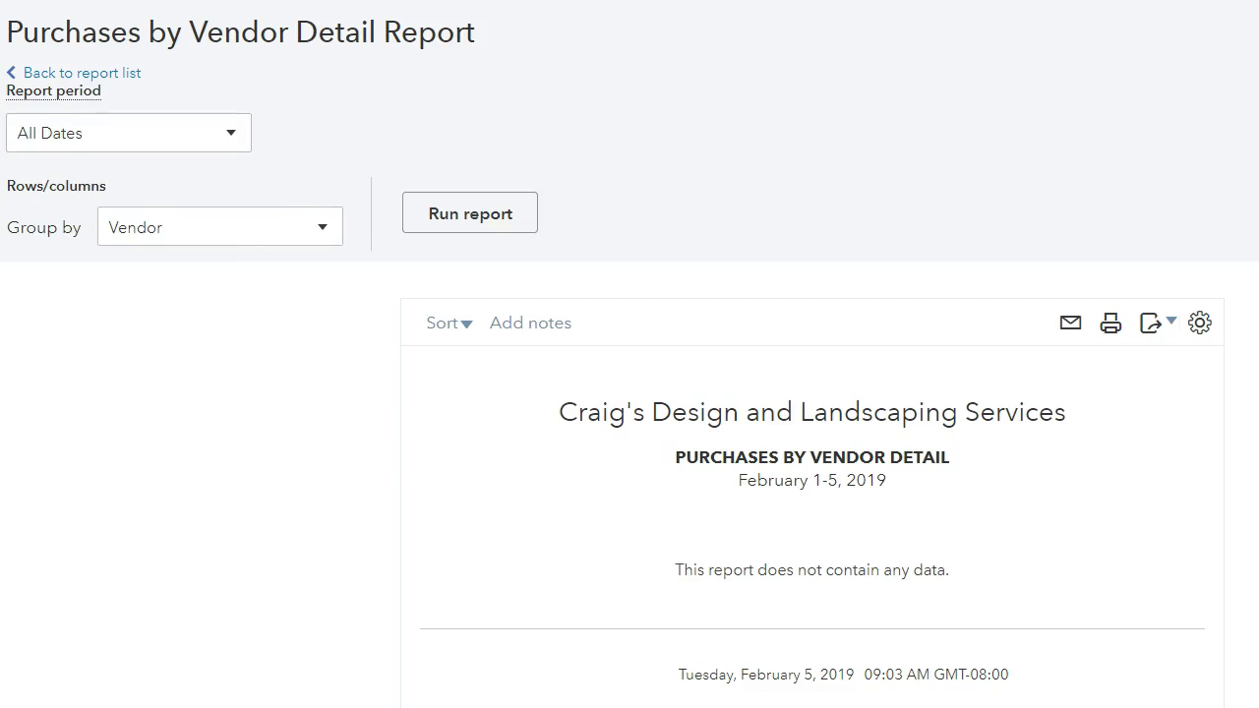
{"action": "left_click", "coordinate": [1149, 75]}
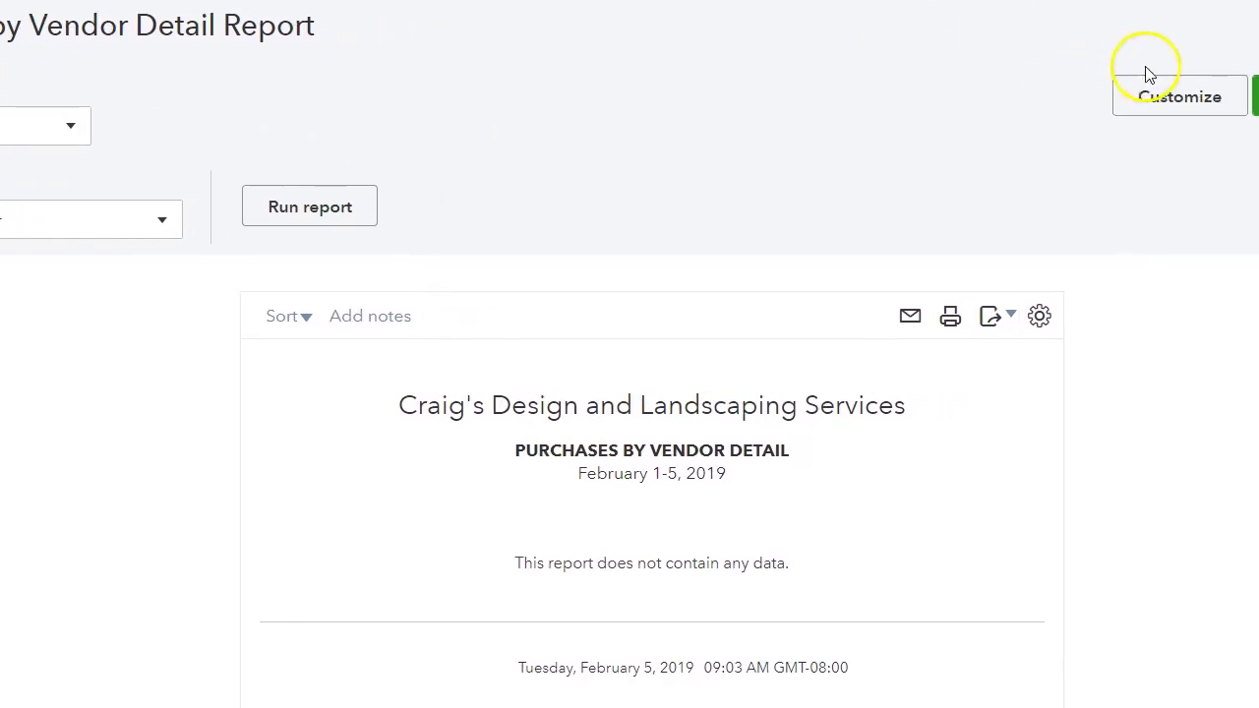
{"action": "left_click", "coordinate": [1161, 95]}
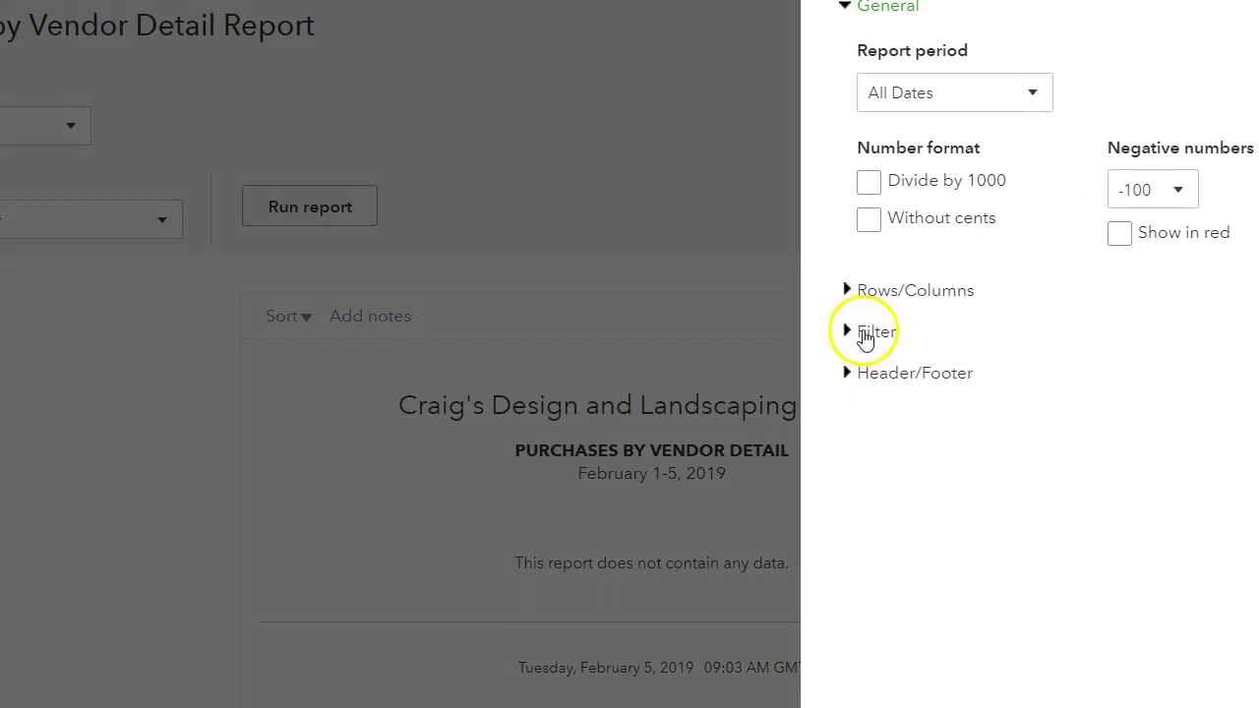
Step: Enable the Transaction Type filter and set it to Purchase Order
{"action": "left_click", "coordinate": [866, 336]}
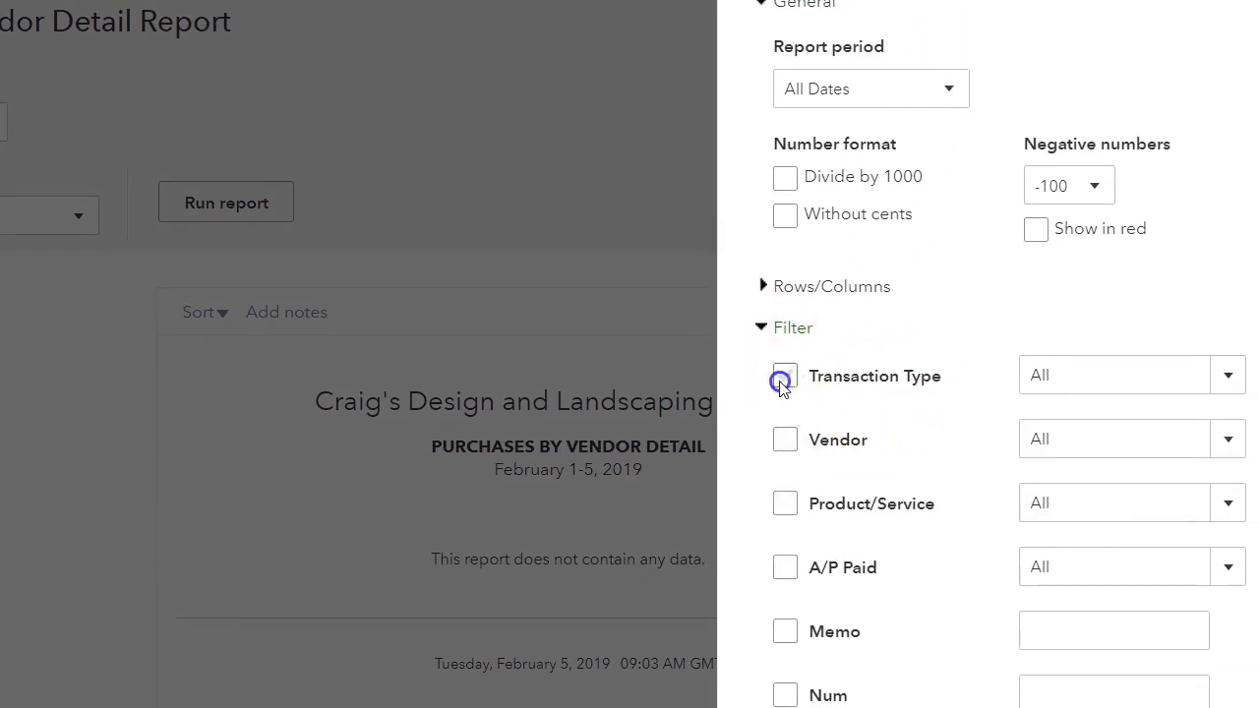
{"action": "left_click", "coordinate": [784, 379]}
{"action": "left_click", "coordinate": [1229, 376]}
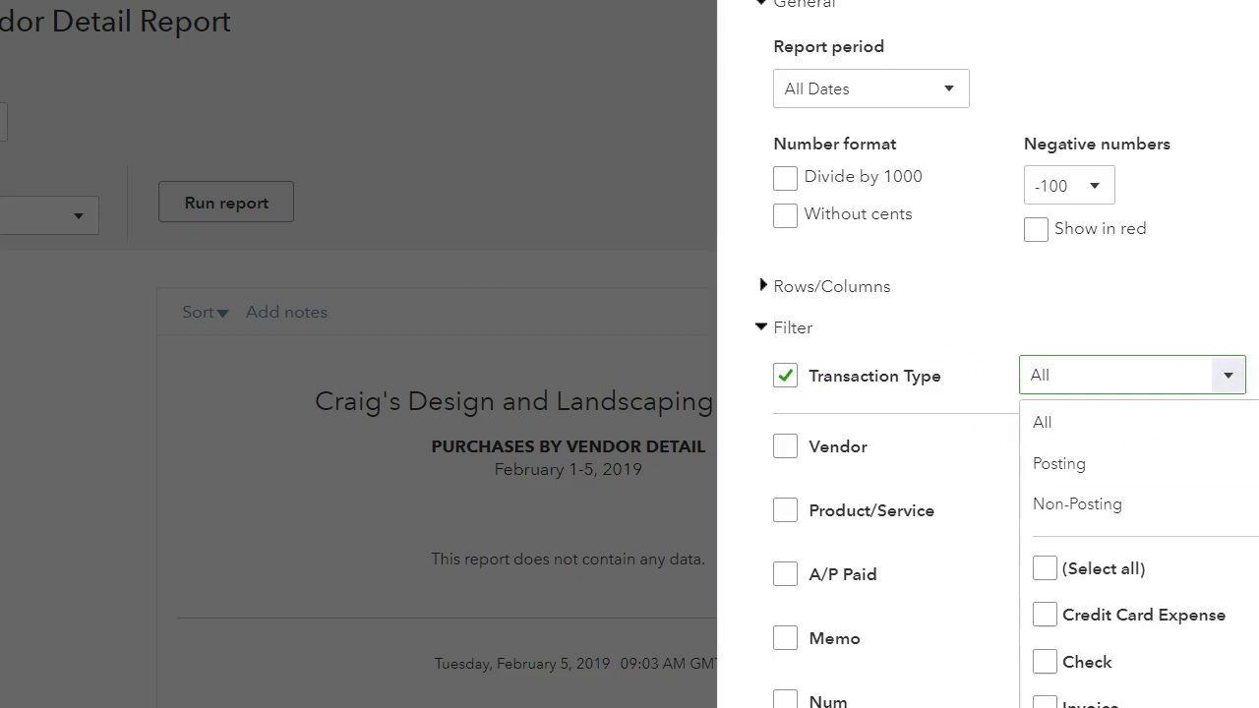
{"action": "scroll", "coordinate": [1139, 555], "scroll_direction": "down", "scroll_amount": 6}
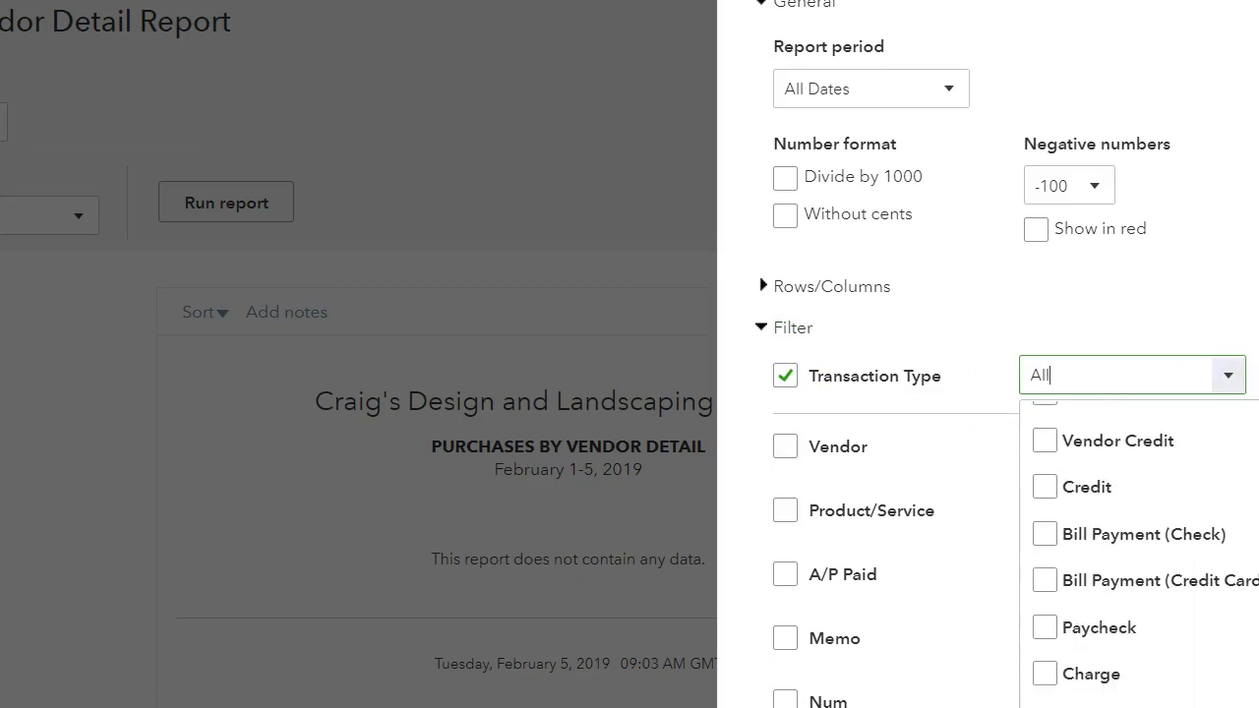
{"action": "scroll", "coordinate": [1139, 556], "scroll_direction": "down", "scroll_amount": 10}
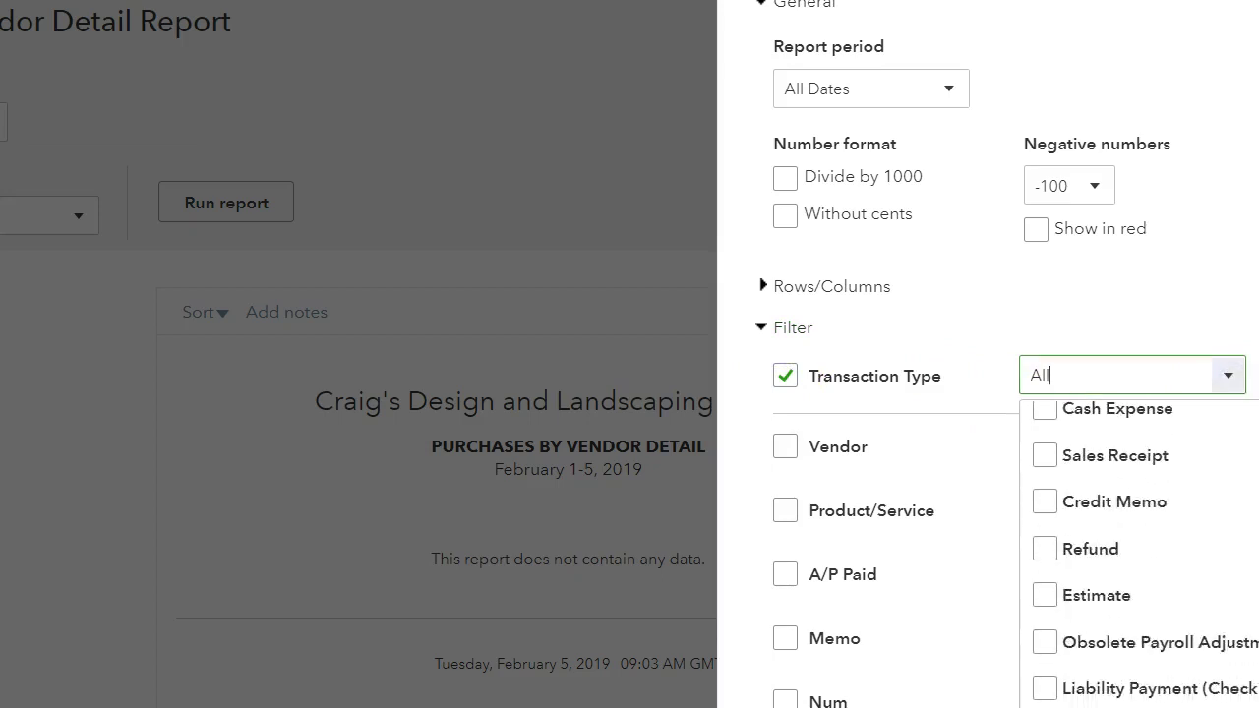
{"action": "scroll", "coordinate": [1139, 556], "scroll_direction": "down", "scroll_amount": 2}
{"action": "scroll", "coordinate": [1139, 556], "scroll_direction": "up", "scroll_amount": 10}
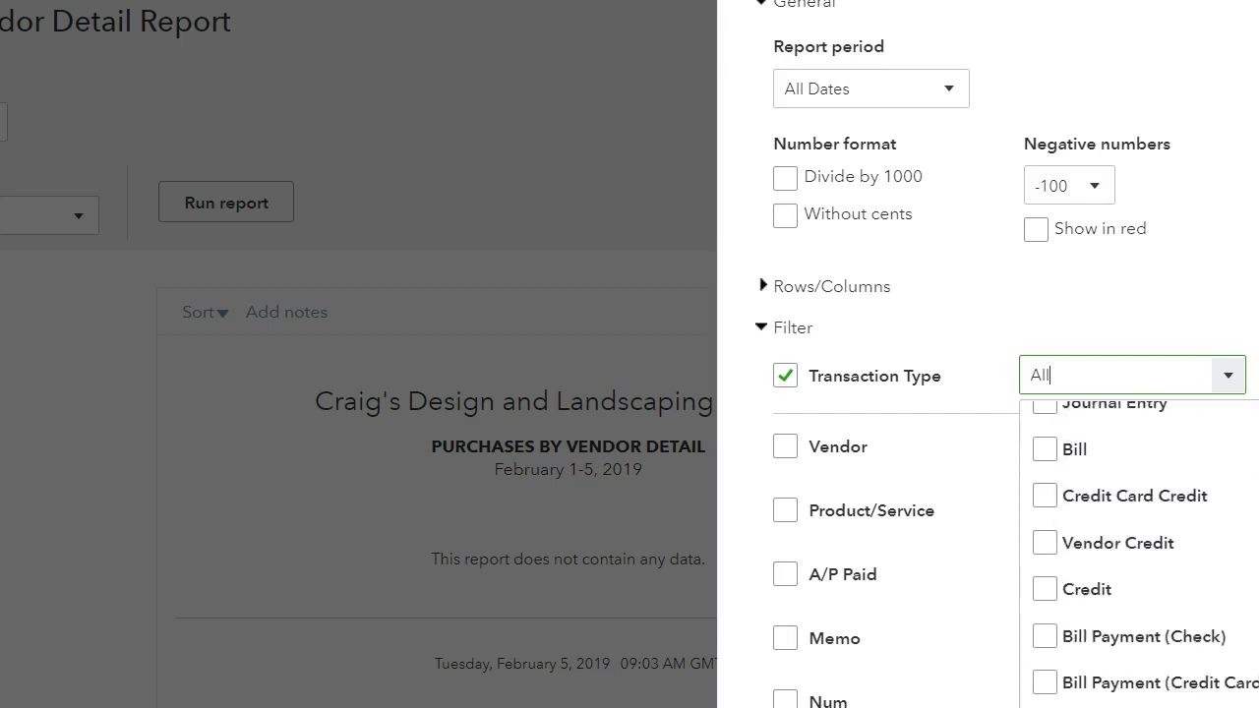
{"action": "scroll", "coordinate": [1139, 556], "scroll_direction": "up", "scroll_amount": 2}
{"action": "scroll", "coordinate": [1139, 556], "scroll_direction": "down", "scroll_amount": 4}
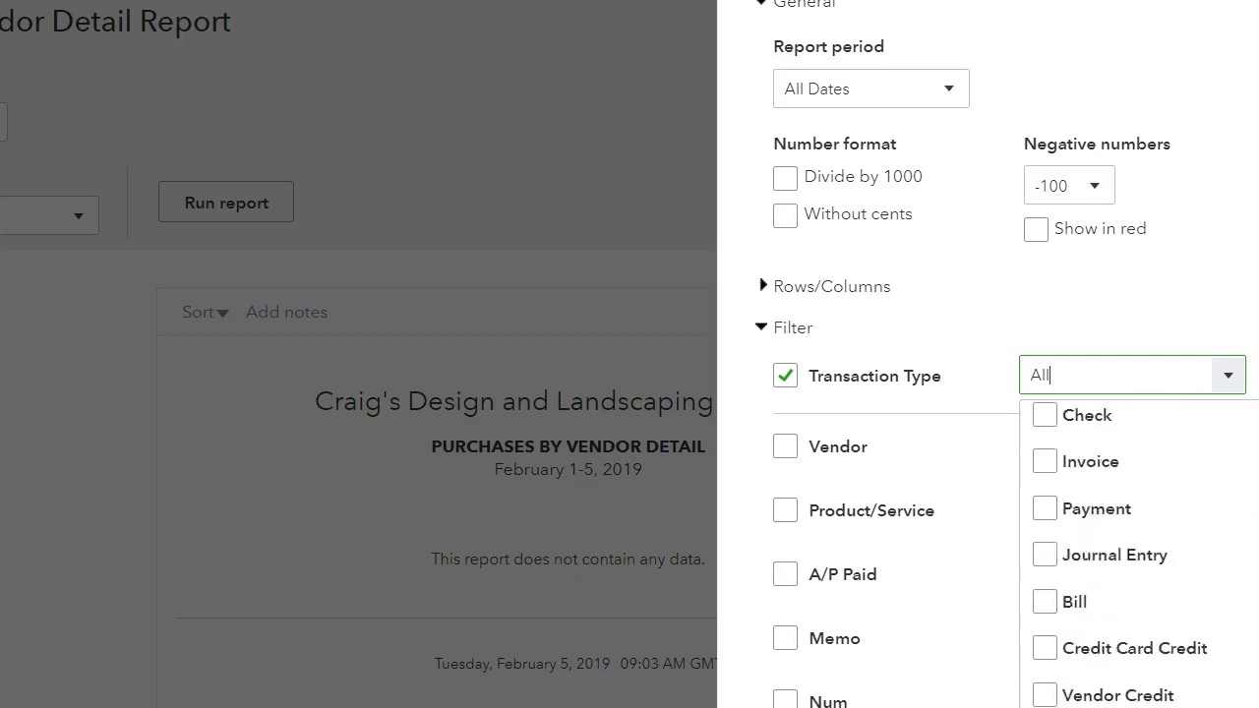
{"action": "scroll", "coordinate": [1139, 555], "scroll_direction": "down", "scroll_amount": 2}
{"action": "scroll", "coordinate": [1139, 556], "scroll_direction": "up", "scroll_amount": 10}
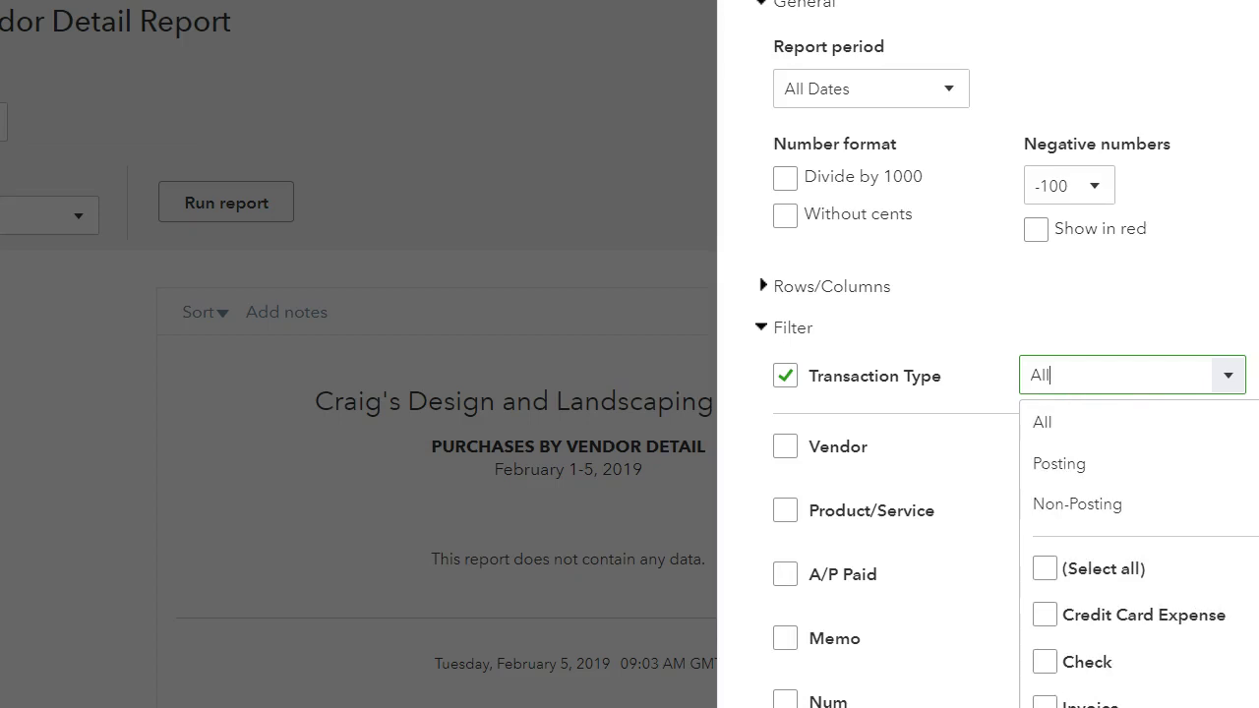
{"action": "key", "text": "BackSpace"}
{"action": "key", "text": "BackSpace"}
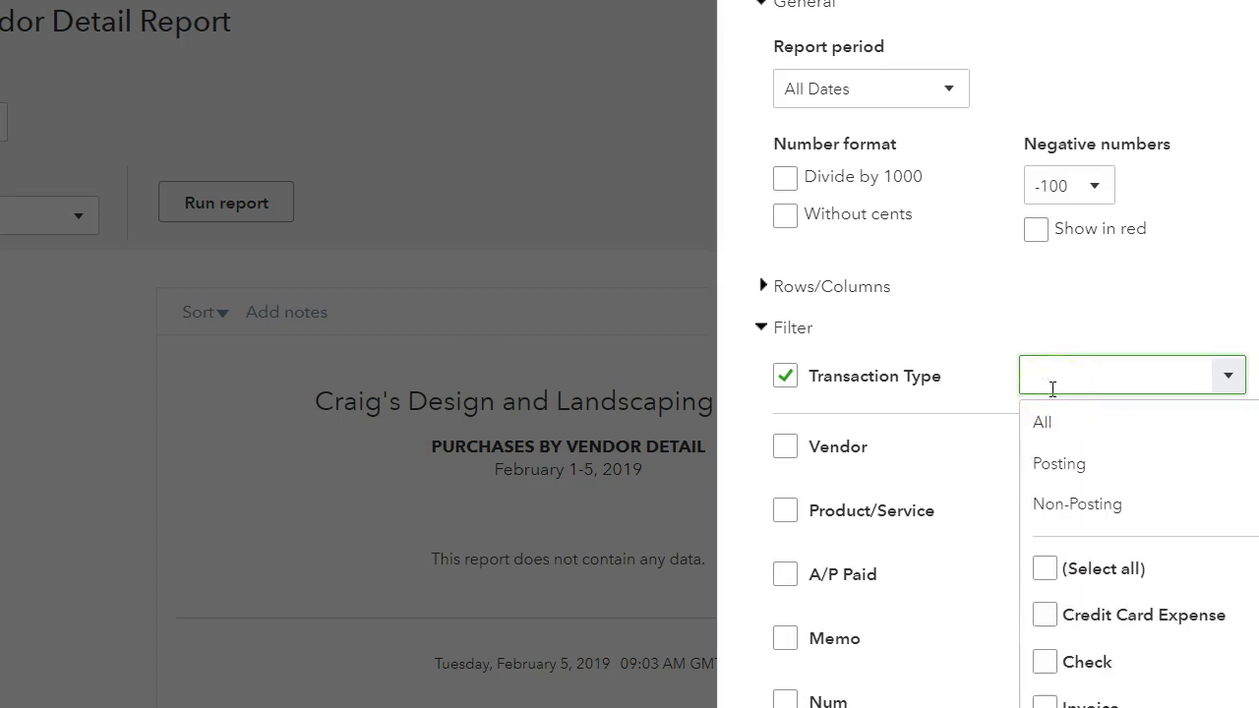
{"action": "left_click", "coordinate": [1047, 426]}
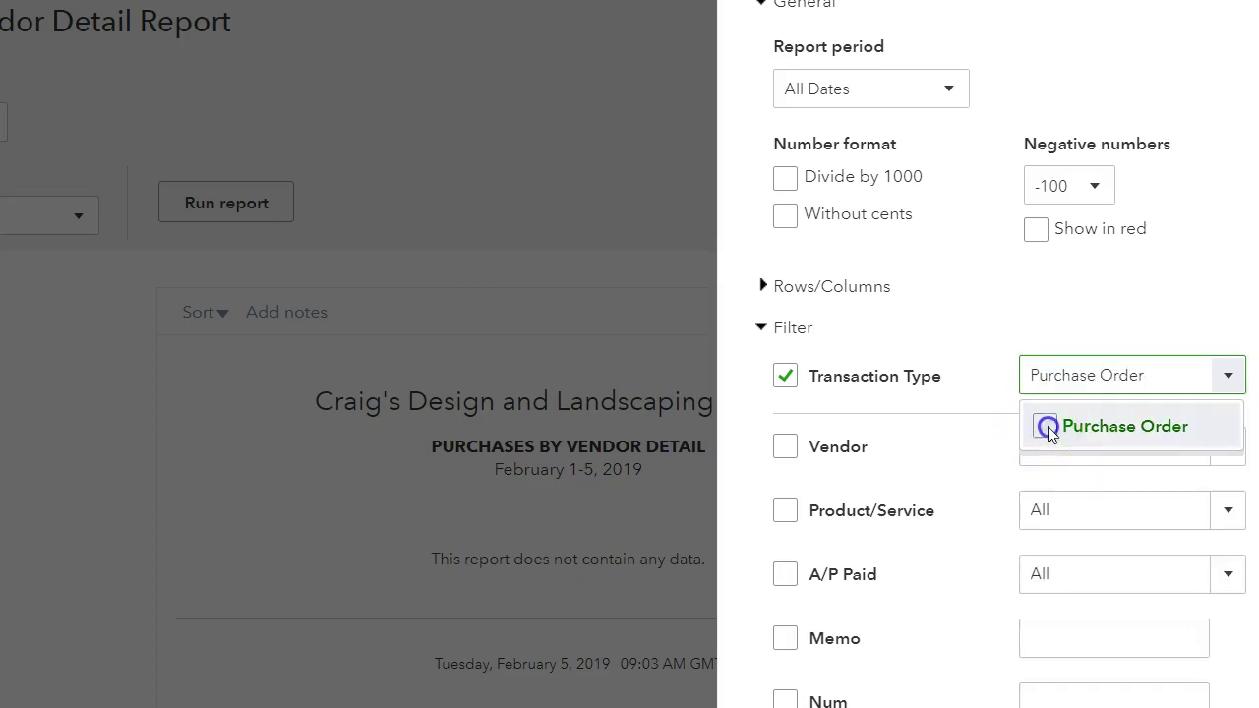
{"action": "key", "text": "Escape"}
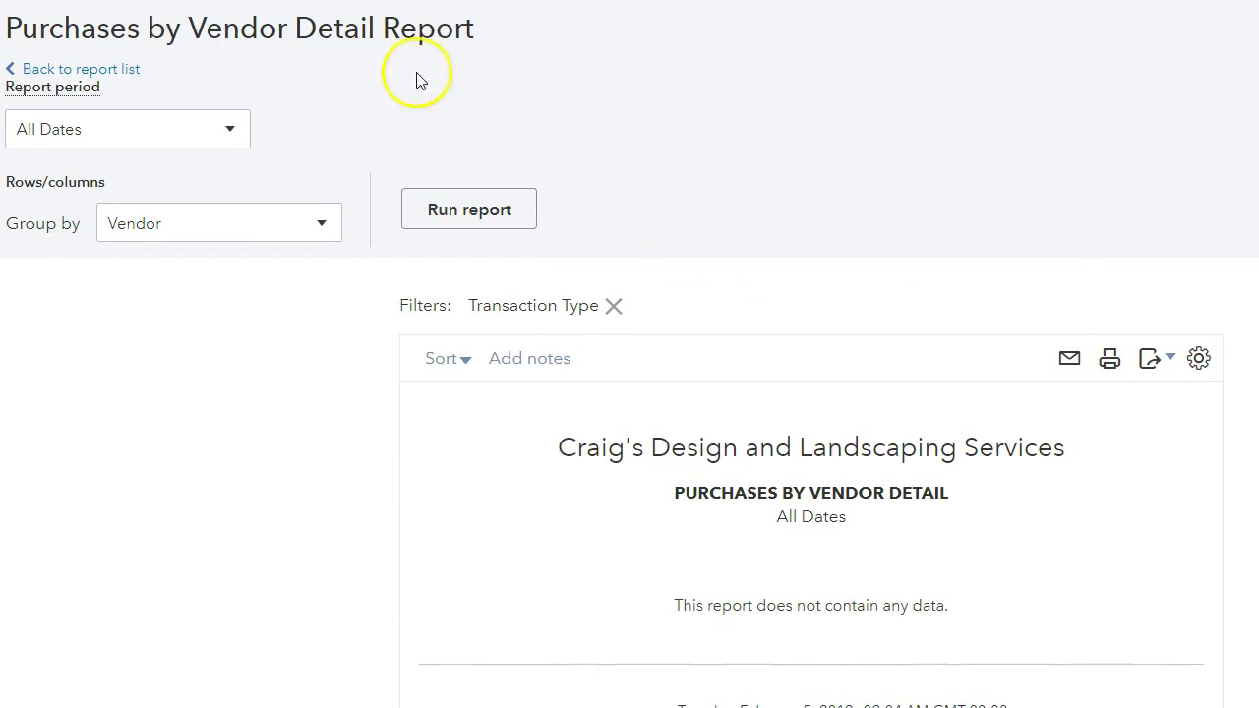
{"action": "left_click_drag", "start_coordinate": [17, 27], "coordinate": [496, 33]}
{"action": "left_click", "coordinate": [730, 68]}
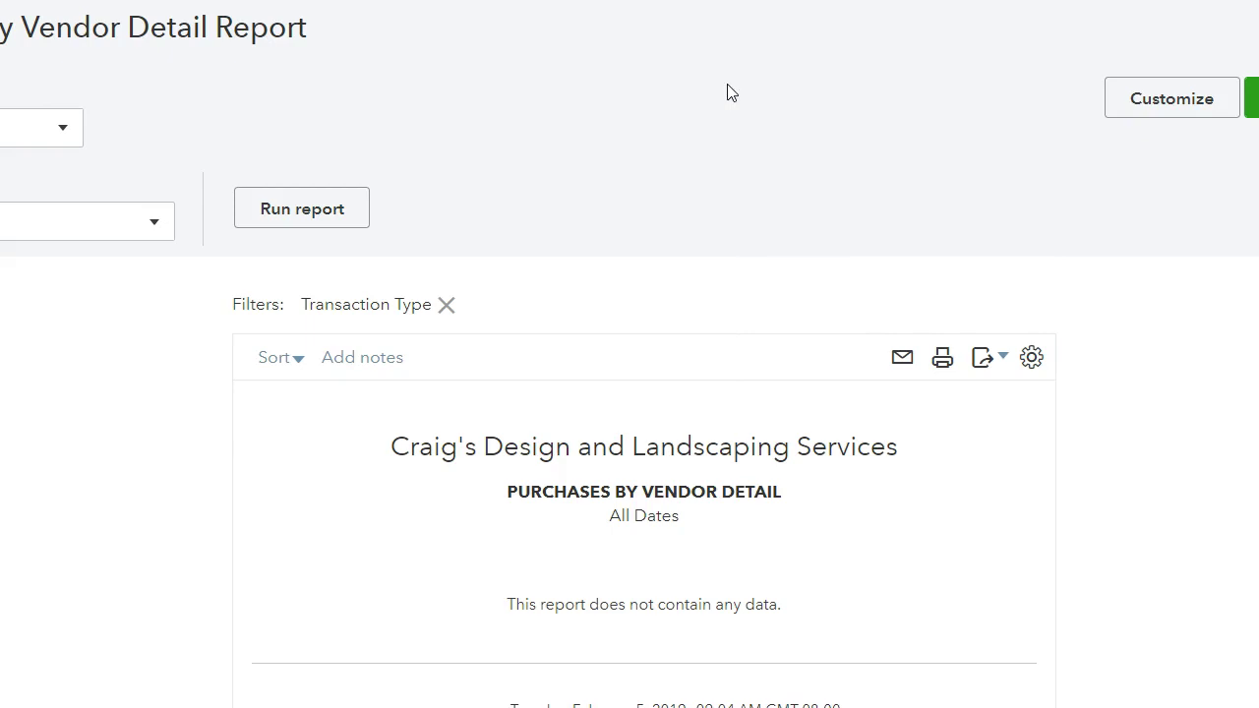
Step: Filter the report's Transaction Type to Purchase Order, showing vendor totals $228.75, $205.00, $125.00
{"action": "left_click", "coordinate": [1174, 102]}
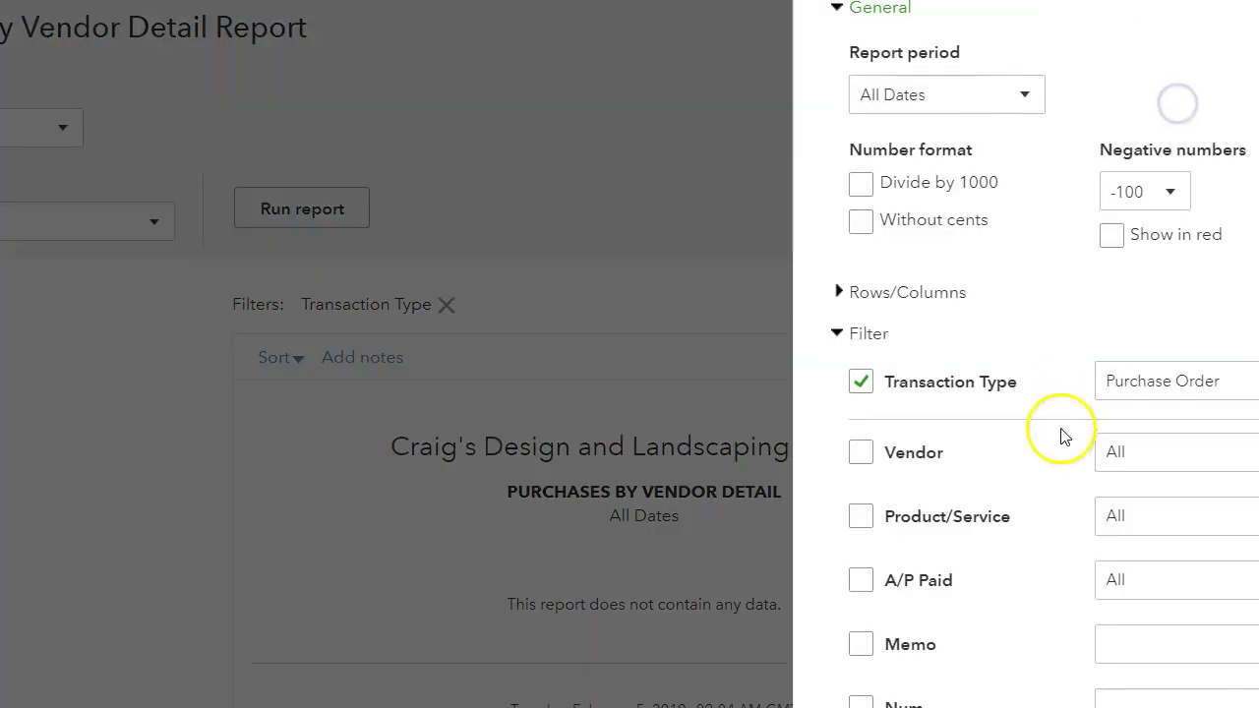
{"action": "left_click_drag", "start_coordinate": [1129, 381], "coordinate": [1220, 381]}
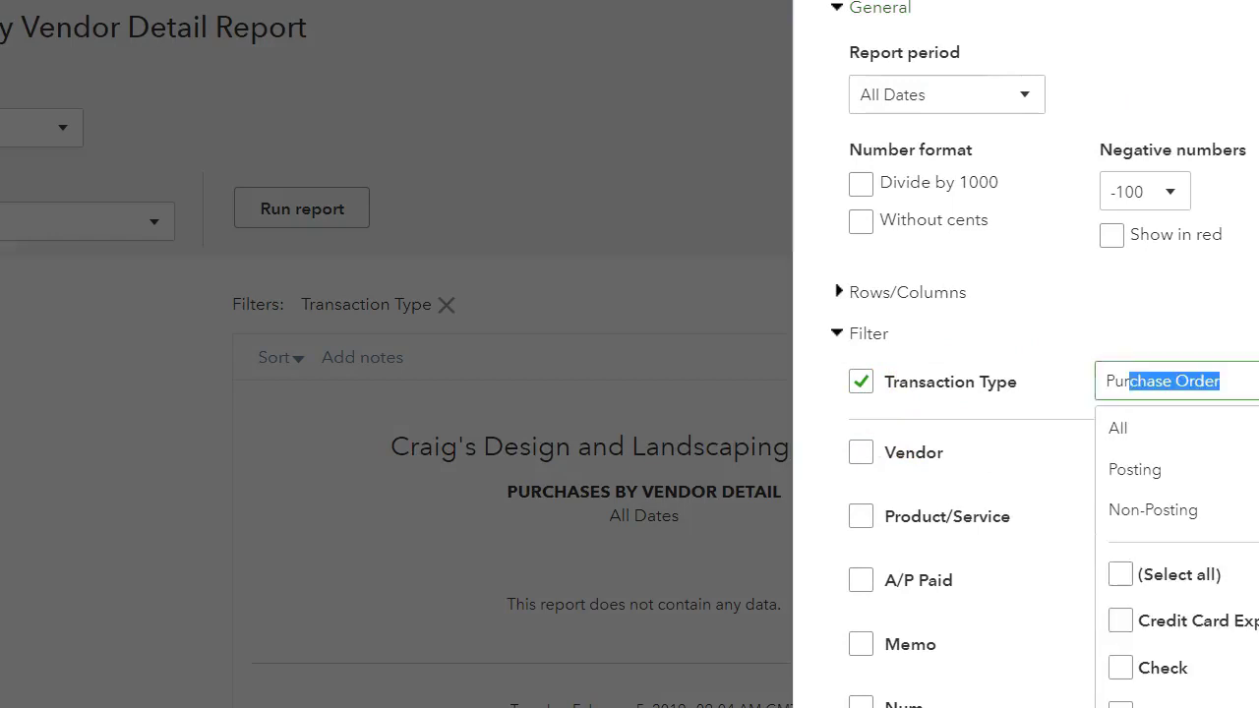
{"action": "left_click", "coordinate": [1147, 511]}
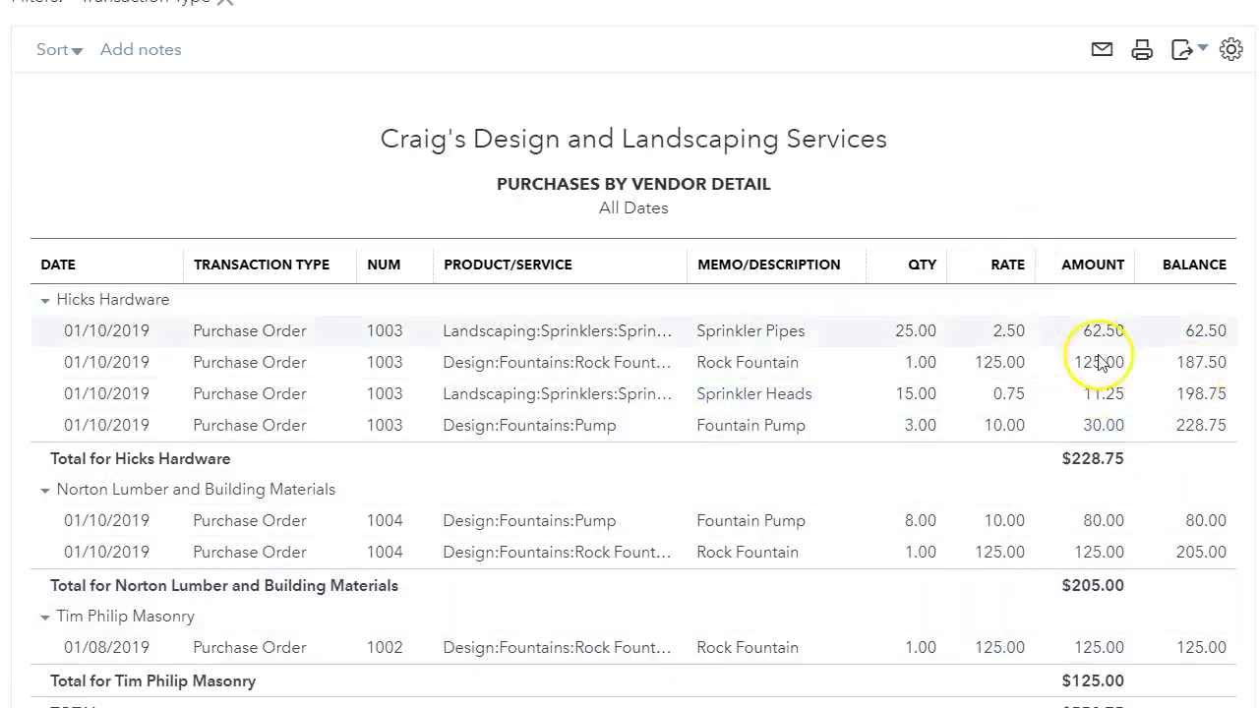
{"action": "scroll", "coordinate": [1038, 512], "scroll_direction": "up", "scroll_amount": 3}
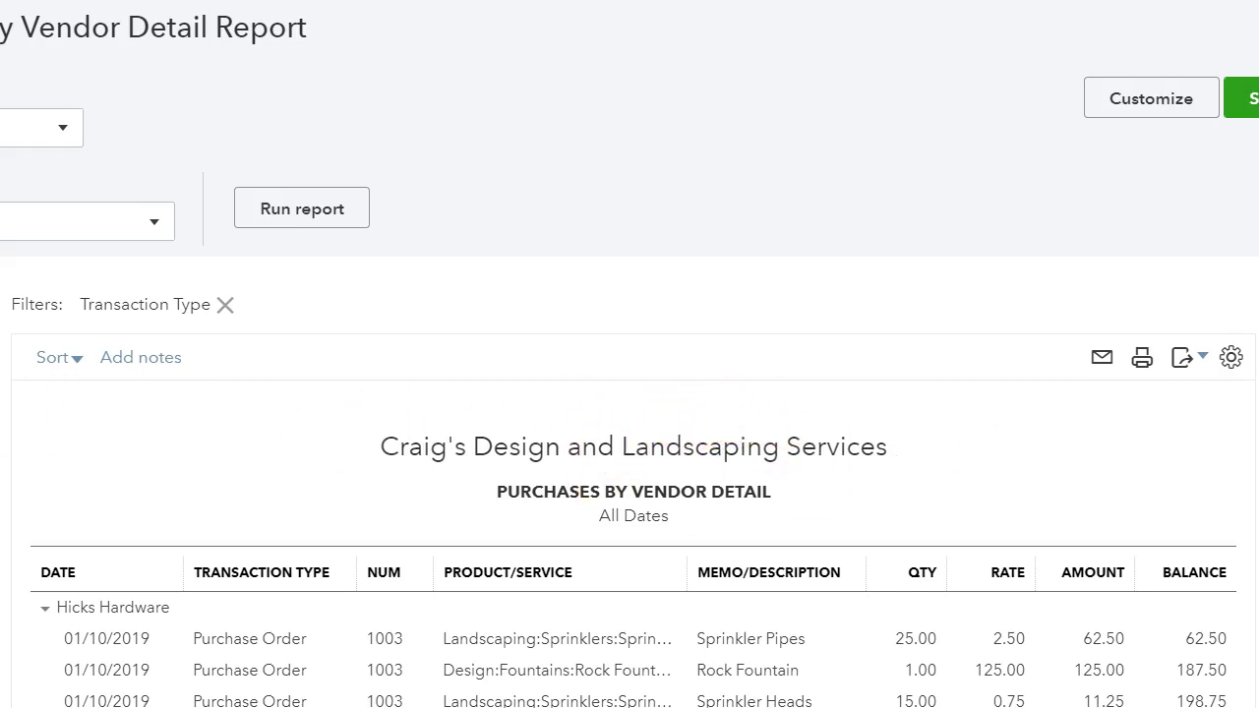
{"action": "scroll", "coordinate": [678, 364], "scroll_direction": "down", "scroll_amount": 4}
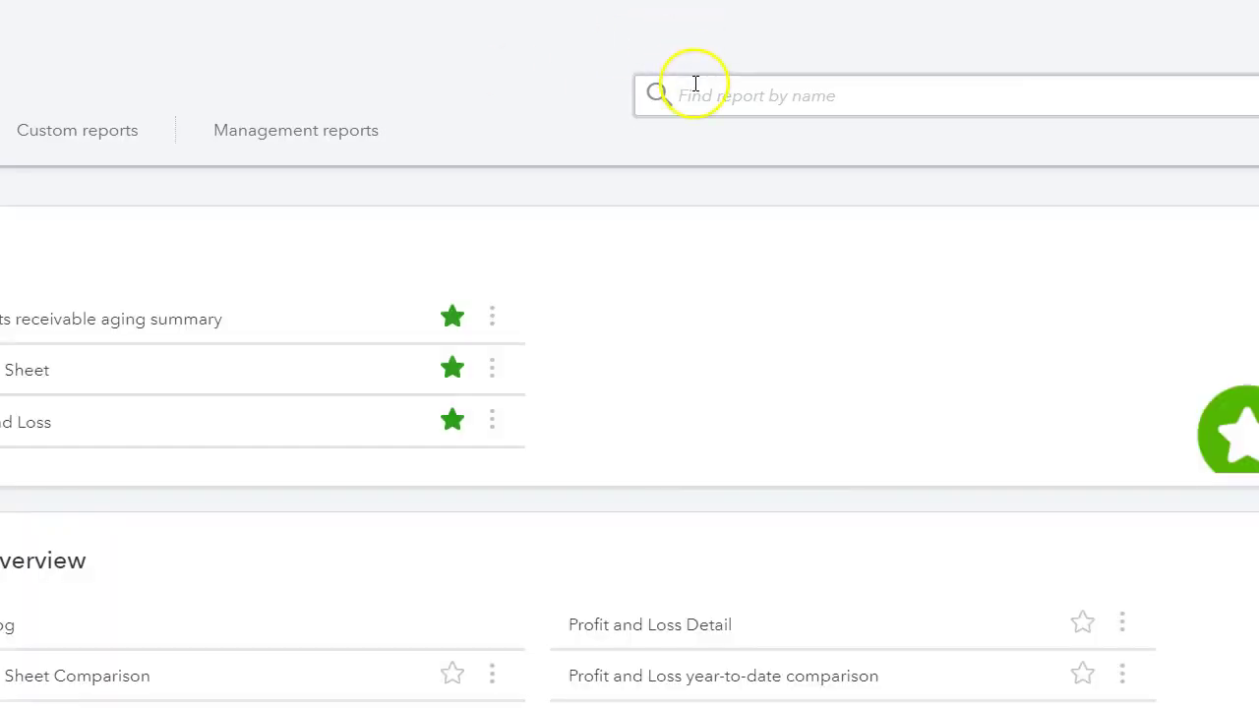
Step: Open Purchases by Product/Service Detail via a 'pur' search and set its period to All Dates
{"action": "left_click", "coordinate": [695, 86]}
{"action": "type", "text": "pur"}
{"action": "left_click", "coordinate": [837, 224]}
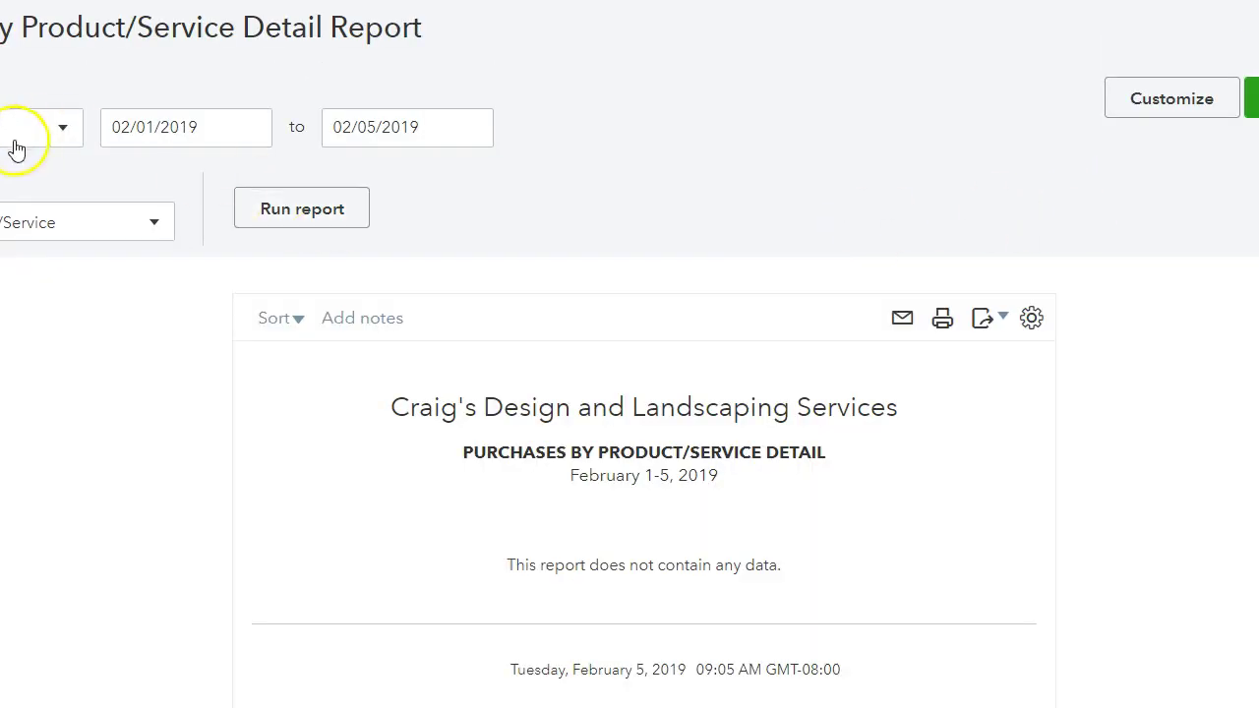
{"action": "left_click", "coordinate": [62, 129]}
{"action": "left_click", "coordinate": [11, 177]}
Step: Filter the report's Transaction Type to Purchase Order
{"action": "left_click", "coordinate": [1130, 95]}
{"action": "left_click", "coordinate": [871, 333]}
{"action": "left_click", "coordinate": [856, 380]}
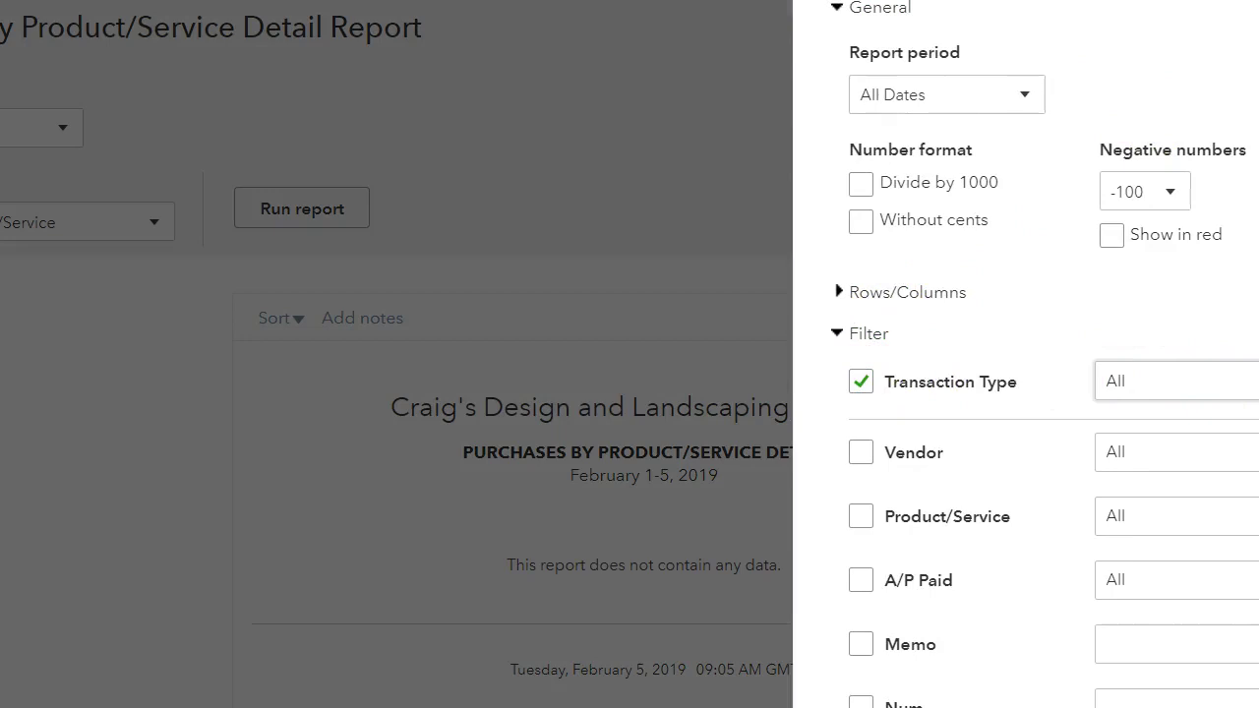
{"action": "left_click", "coordinate": [1186, 509]}
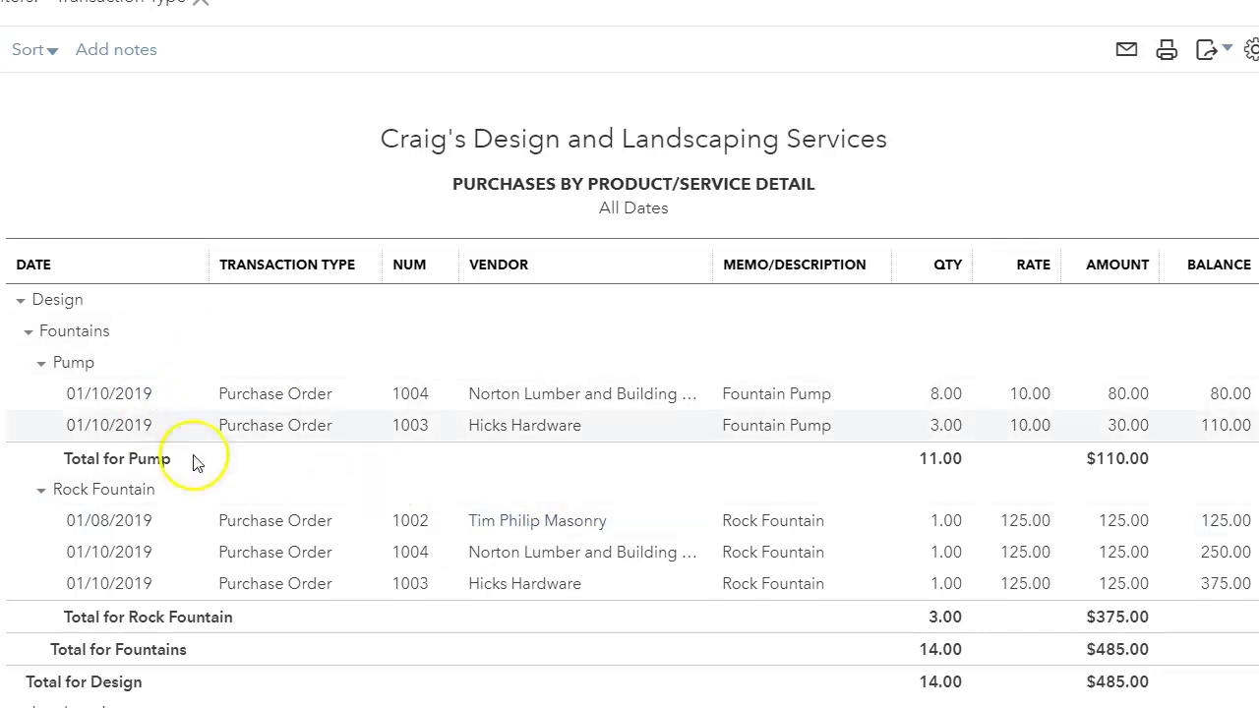
{"action": "scroll", "coordinate": [629, 393], "scroll_direction": "down", "scroll_amount": 4}
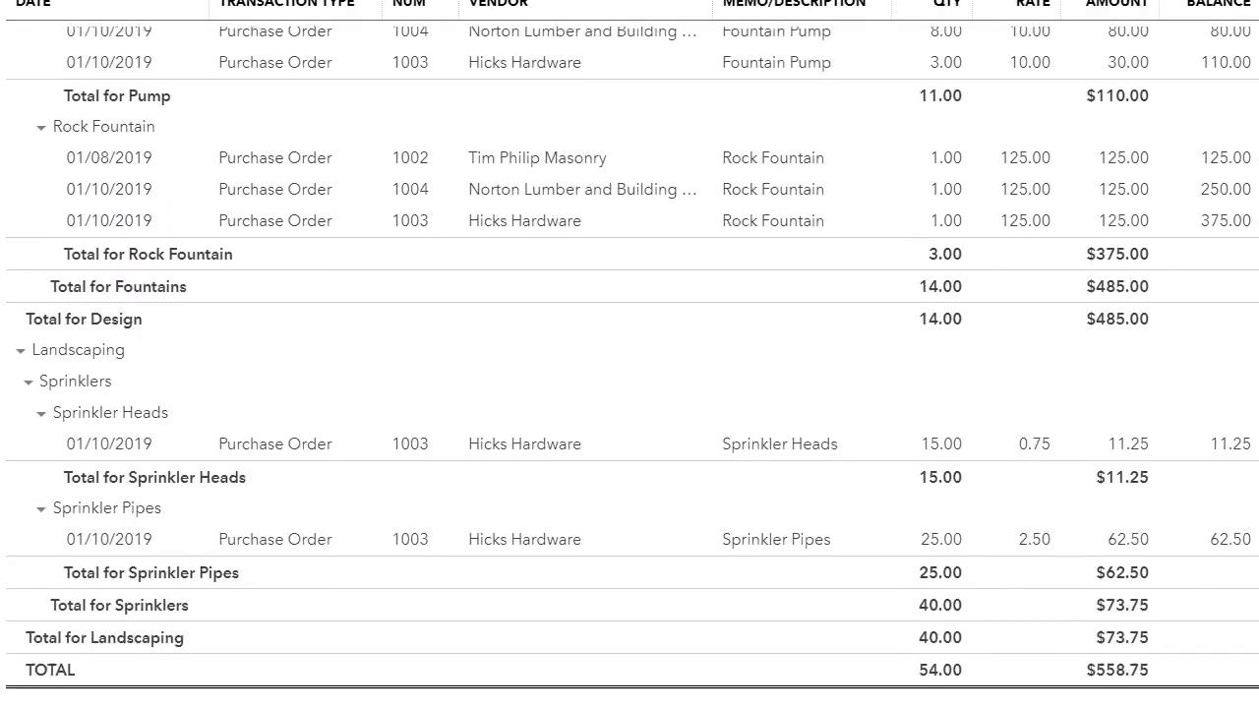
{"action": "scroll", "coordinate": [629, 393], "scroll_direction": "up", "scroll_amount": 4}
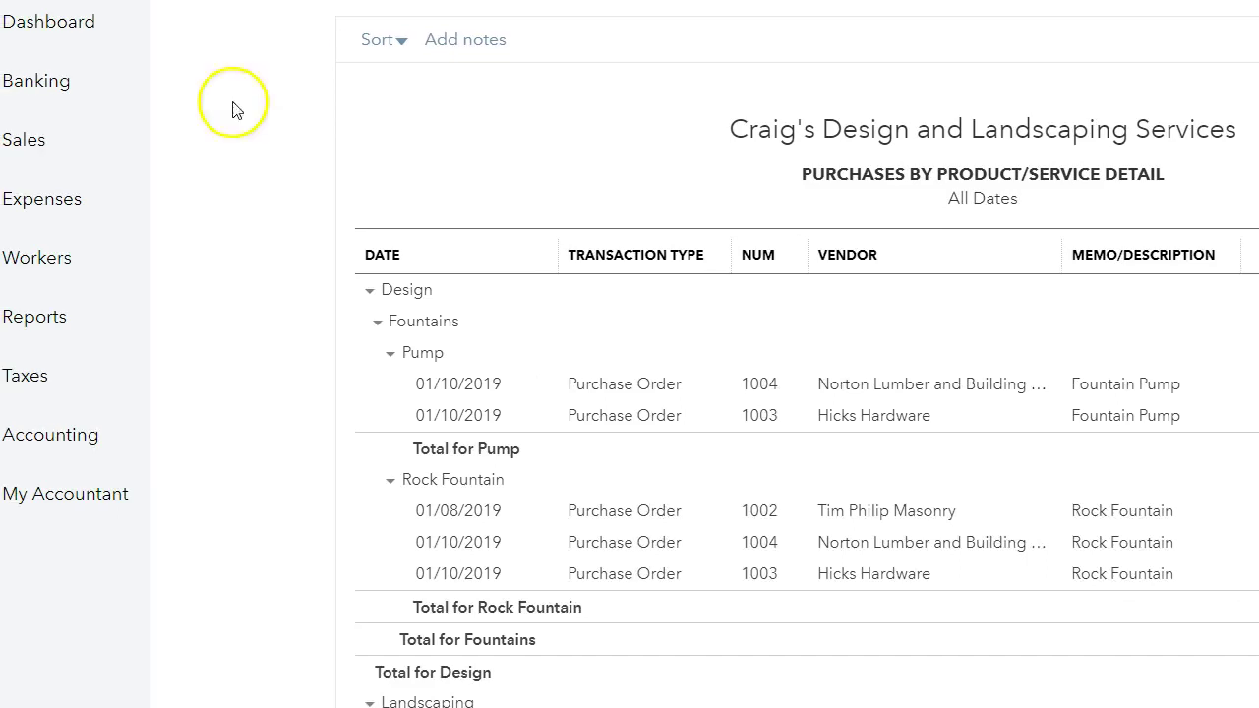
Step: Open Expense Transactions and set the filter Type to Purchase order
{"action": "left_click", "coordinate": [76, 212]}
{"action": "left_click", "coordinate": [246, 201]}
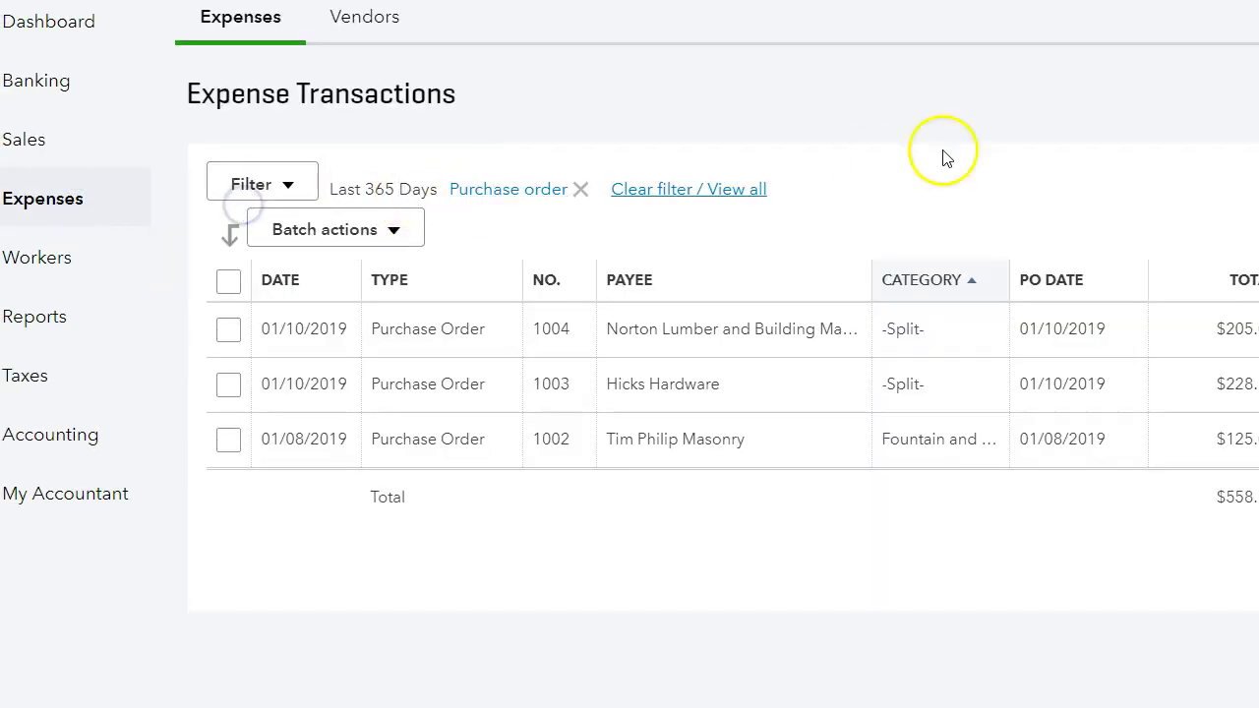
{"action": "left_click", "coordinate": [252, 183]}
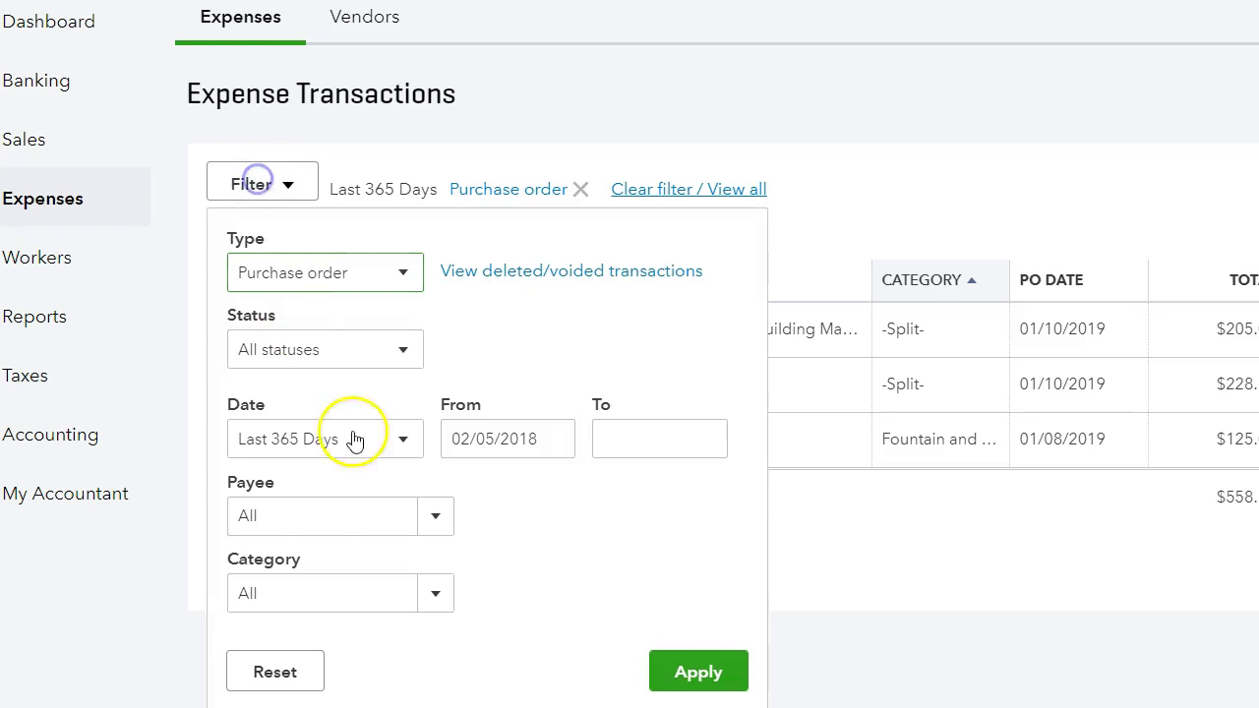
{"action": "left_click", "coordinate": [408, 278]}
{"action": "left_click", "coordinate": [325, 489]}
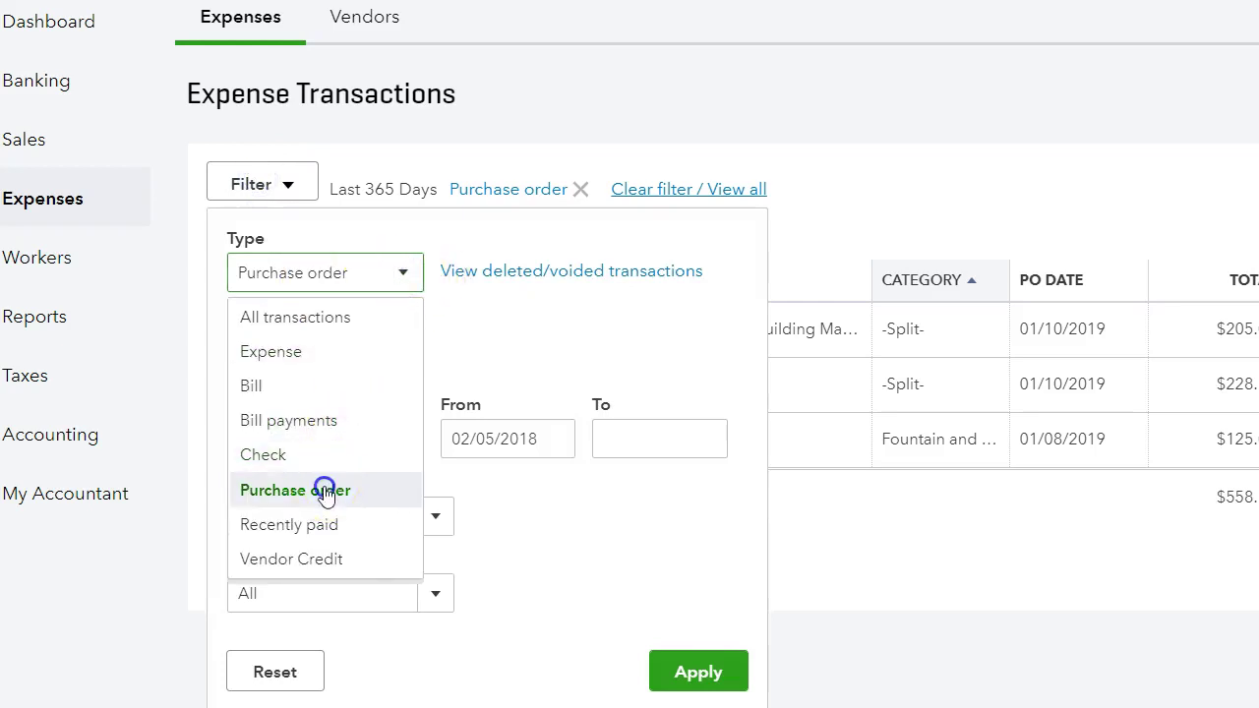
{"action": "left_click", "coordinate": [397, 273]}
{"action": "left_click", "coordinate": [345, 491]}
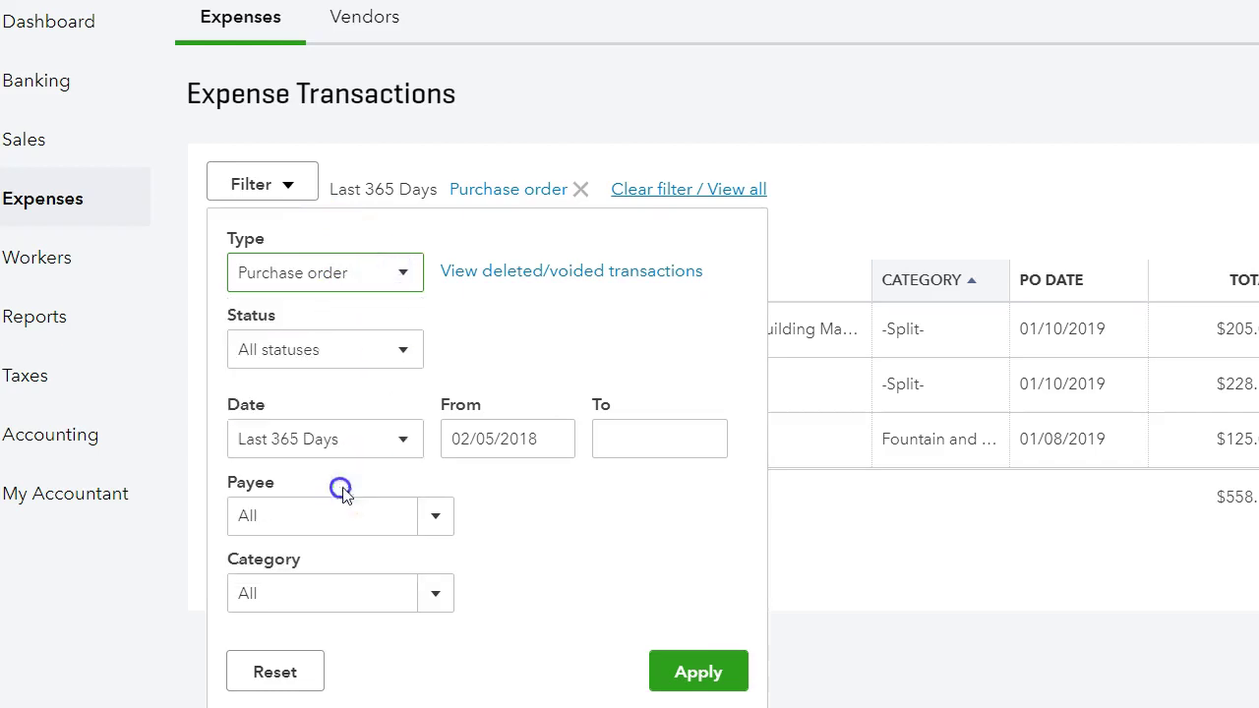
Step: Set the filter date to Last 365 Days and apply it
{"action": "left_click", "coordinate": [374, 438]}
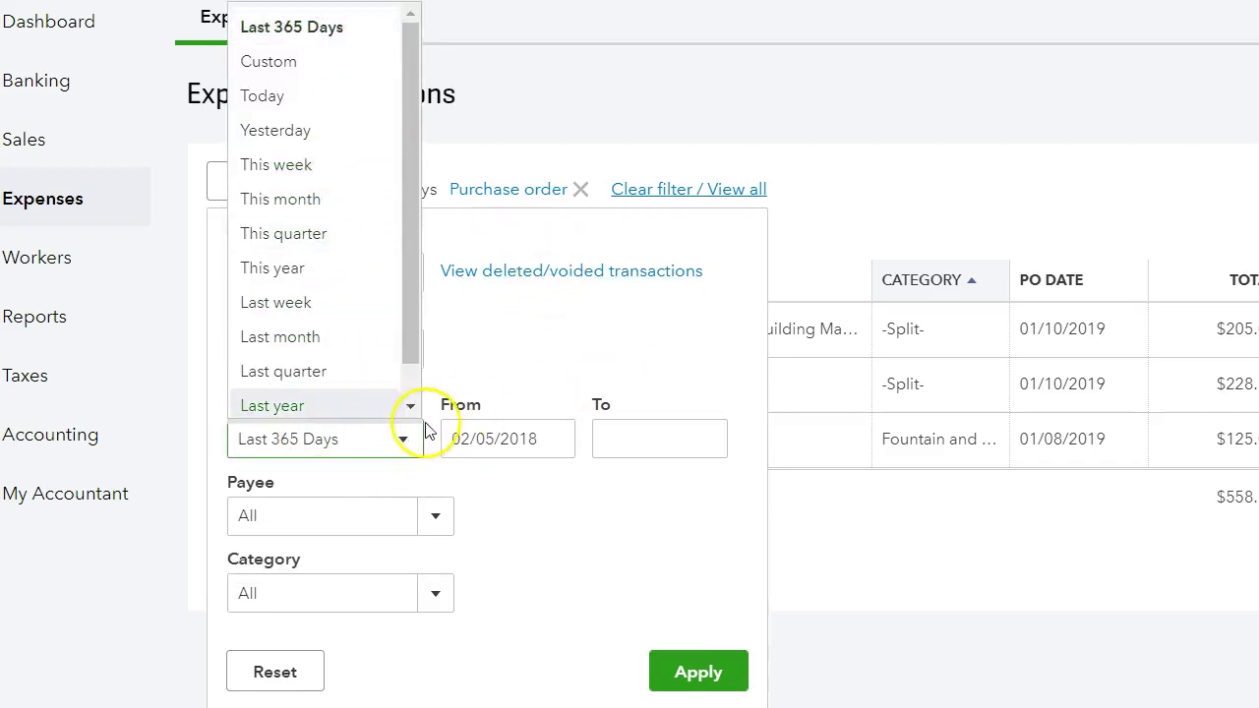
{"action": "left_click", "coordinate": [649, 331]}
{"action": "left_click", "coordinate": [688, 677]}
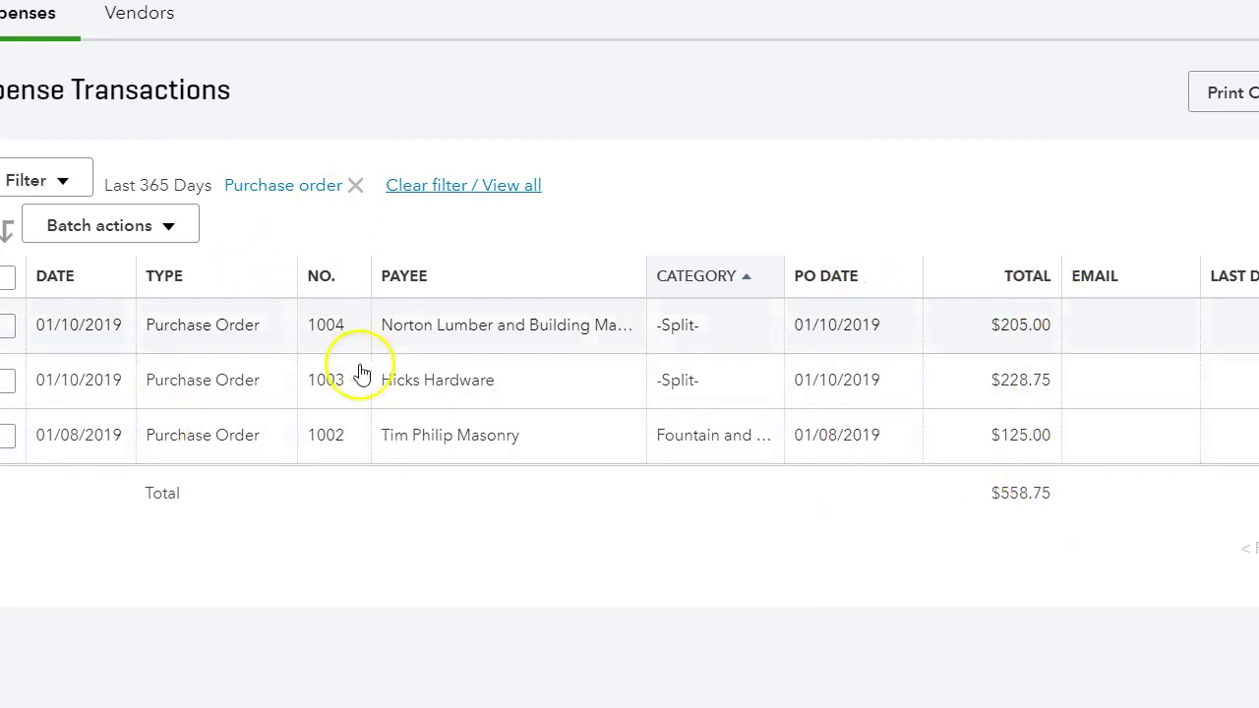
{"action": "left_click", "coordinate": [462, 339]}
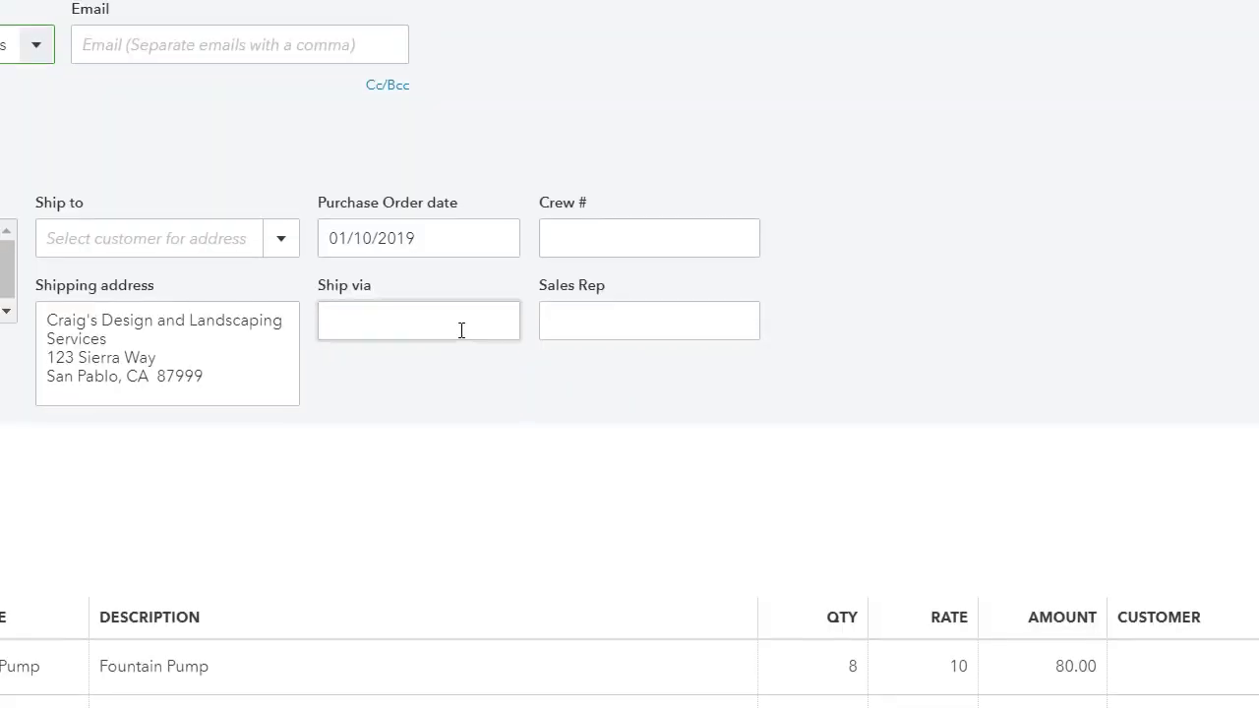